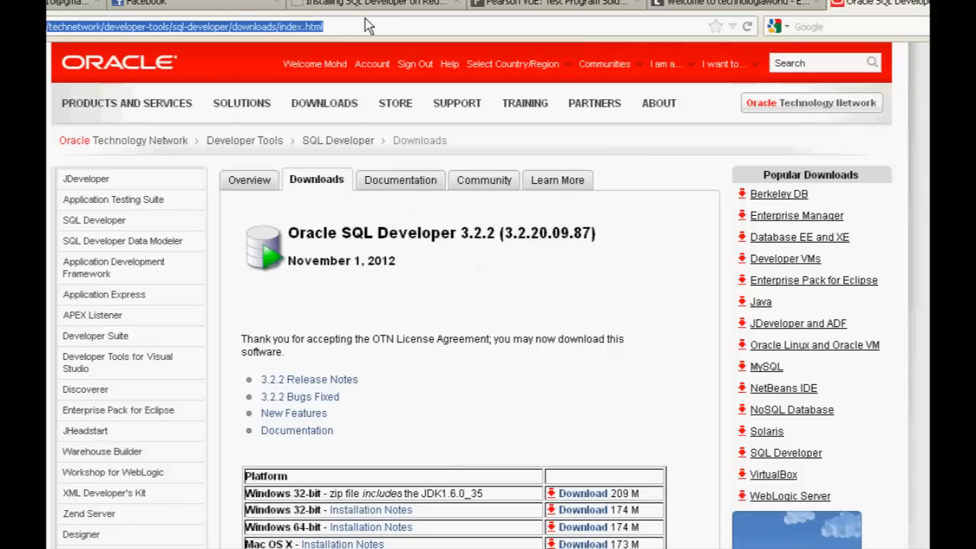
Download the Linux RPM of SQL Developer 3.2.2, signing in to Oracle with the account password, and save the file.
{"action": "scroll", "coordinate": [321, 385], "scroll_direction": "down", "scroll_amount": 4}
{"action": "scroll", "coordinate": [289, 382], "scroll_direction": "down", "scroll_amount": 1}
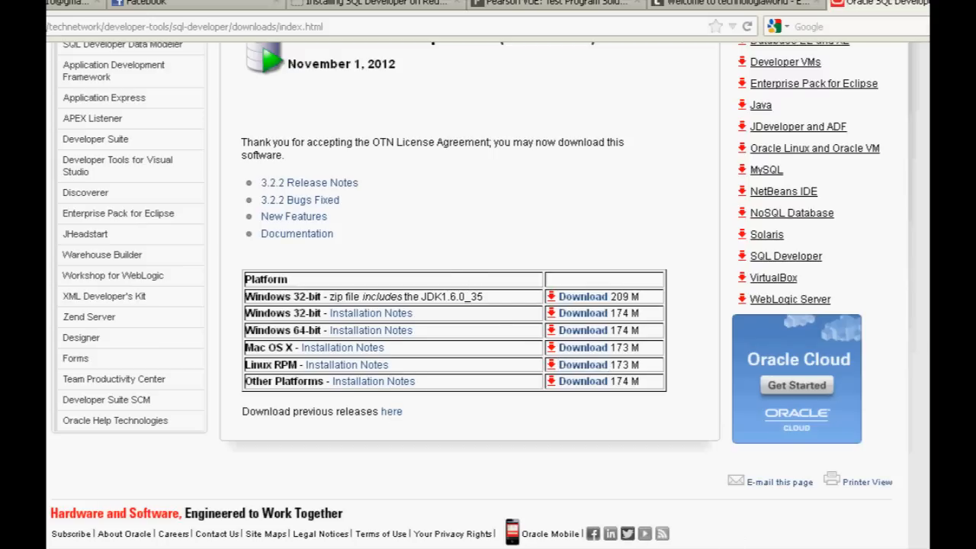
{"action": "type", "text": "****"}
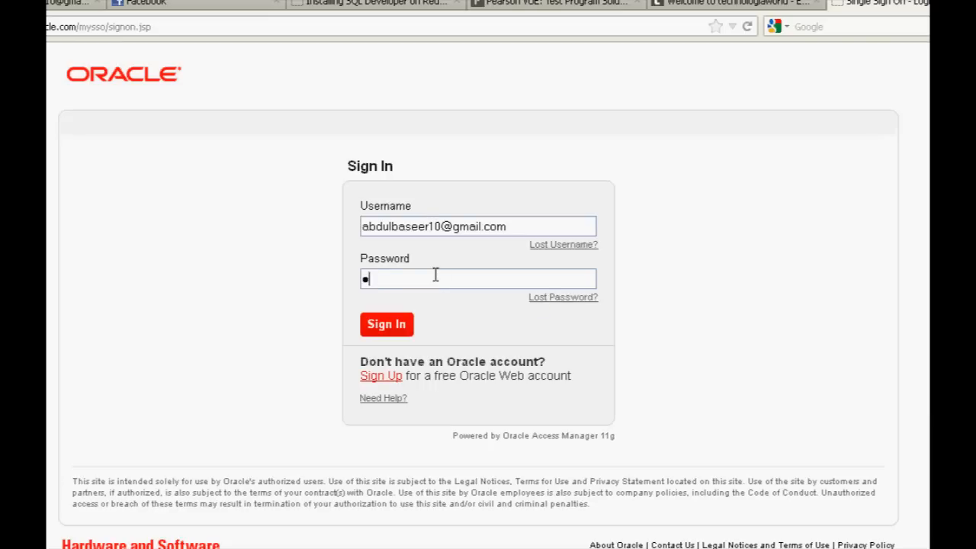
{"action": "type", "text": "***********"}
{"action": "key", "text": "Return"}
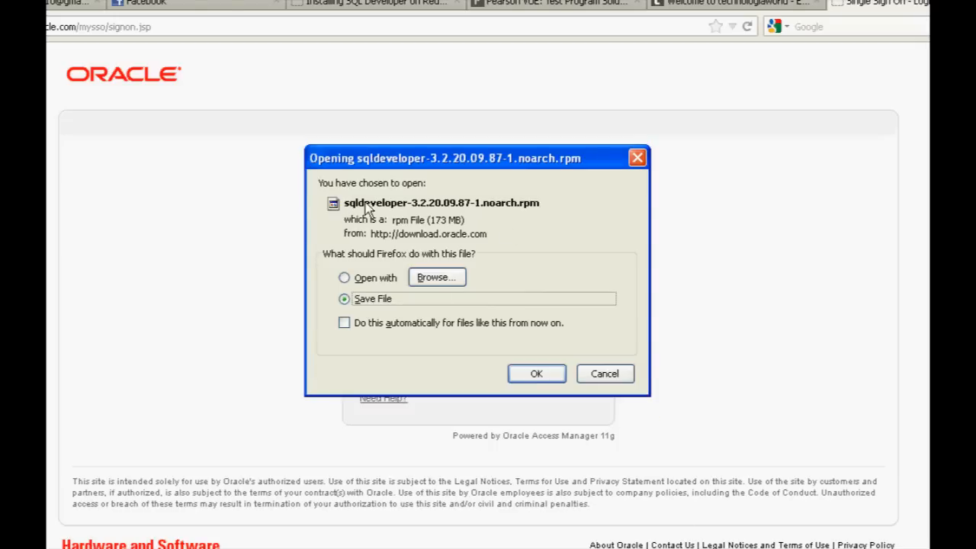
{"action": "left_click", "coordinate": [540, 376]}
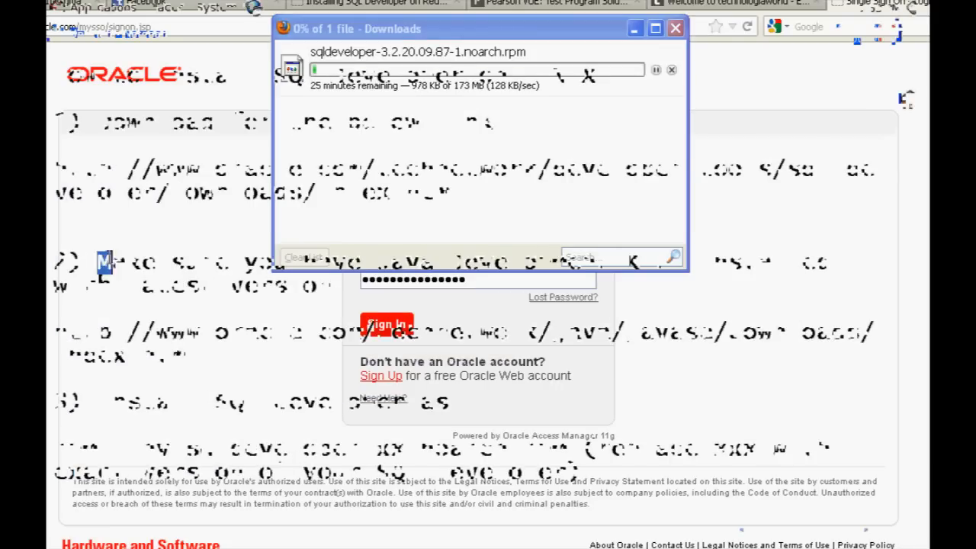
Review the Notepad instructions on the Java Development Kit requirement and installing SQL Developer.
{"action": "left_click_drag", "start_coordinate": [107, 264], "coordinate": [711, 262]}
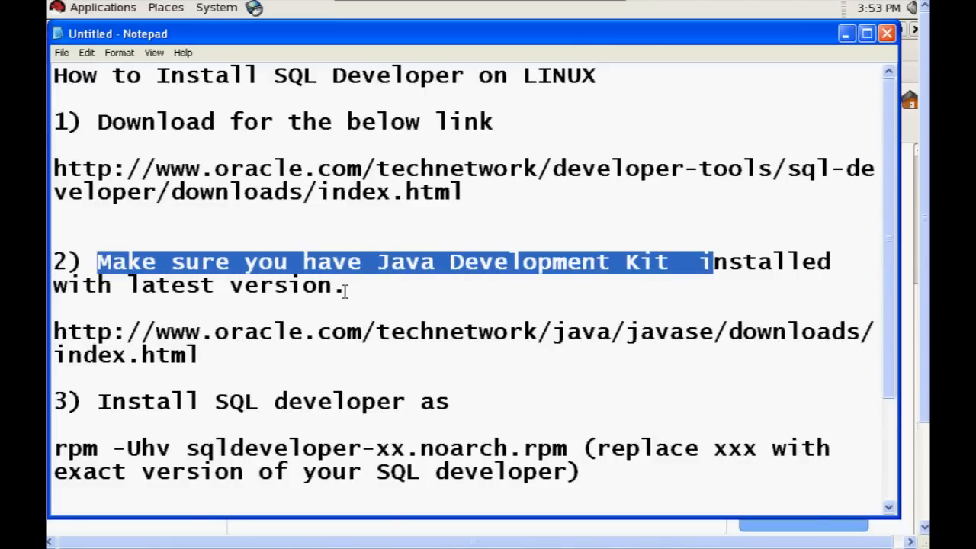
{"action": "left_click_drag", "start_coordinate": [345, 289], "coordinate": [53, 288]}
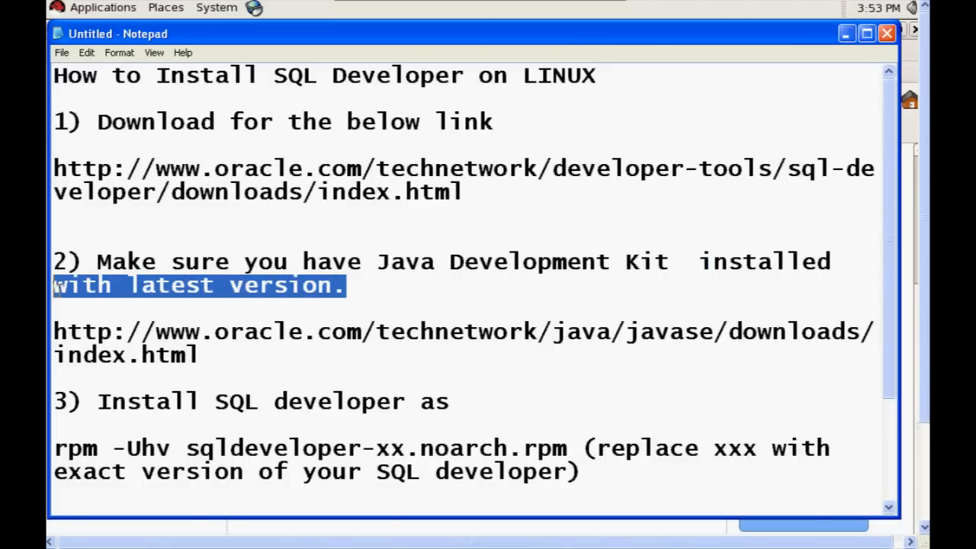
{"action": "left_click_drag", "start_coordinate": [53, 333], "coordinate": [224, 363]}
{"action": "left_click_drag", "start_coordinate": [98, 402], "coordinate": [404, 402]}
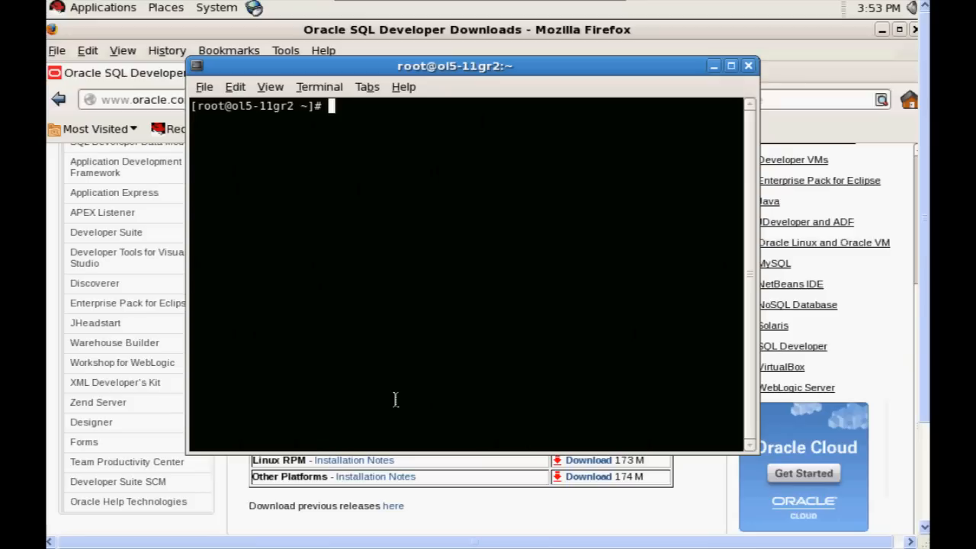
Change to the /home/oracle/ directory in the root terminal, list its files and locate the SQL Developer RPM.
{"action": "type", "text": "cd /home/oracle/"}
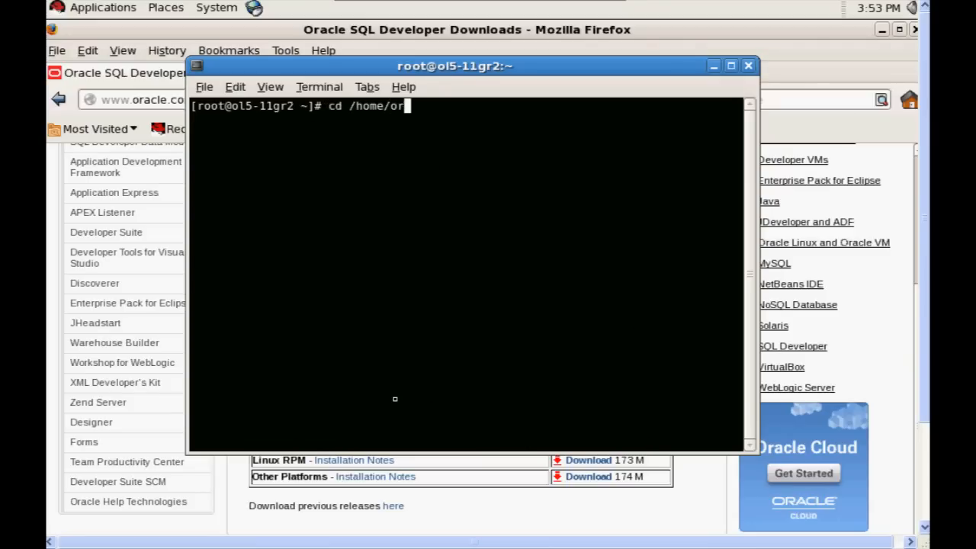
{"action": "key", "text": "Return"}
{"action": "type", "text": "ll"}
{"action": "key", "text": "Return"}
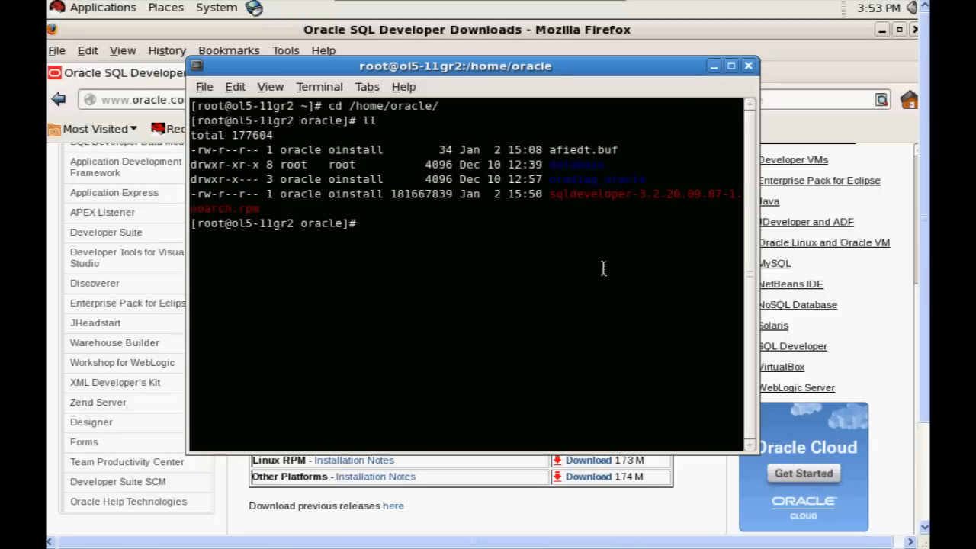
{"action": "left_click_drag", "start_coordinate": [550, 194], "coordinate": [259, 207]}
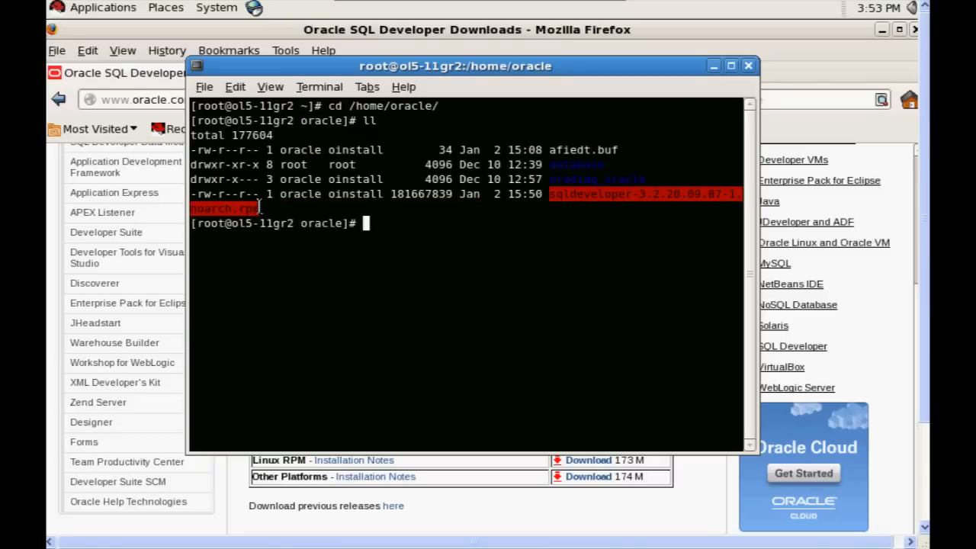
Install the package with rpm -Uvh sqldeveloper-3.2.20.09.87-1.noarch.rpm.
{"action": "type", "text": "rpm -Uvh"}
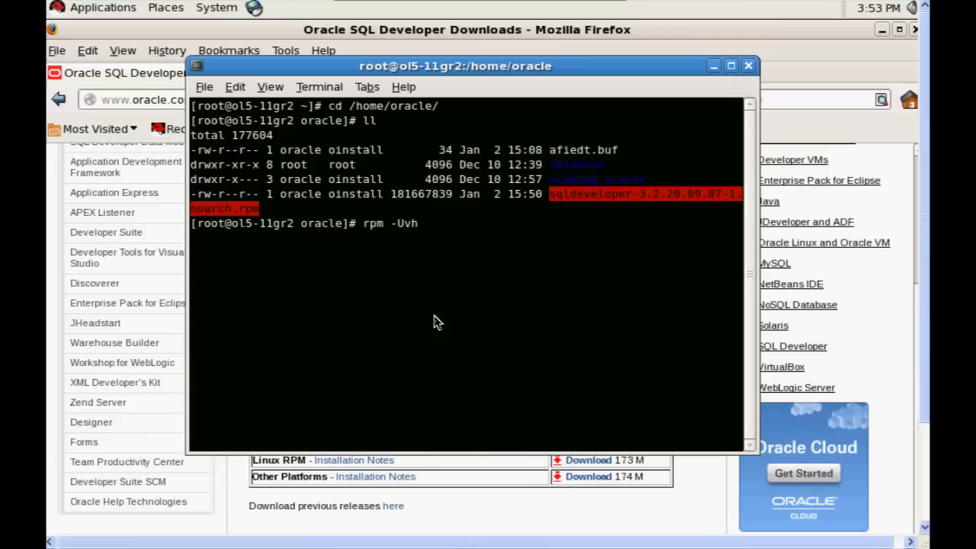
{"action": "right_click", "coordinate": [433, 315]}
{"action": "left_click", "coordinate": [488, 427]}
{"action": "key", "text": "BackSpace"}
{"action": "key", "text": "BackSpace"}
{"action": "key", "text": "BackSpace"}
{"action": "key", "text": "BackSpace"}
{"action": "key", "text": "BackSpace"}
{"action": "key", "text": "BackSpace"}
{"action": "key", "text": "BackSpace"}
{"action": "key", "text": "BackSpace"}
{"action": "key", "text": "BackSpace"}
{"action": "key", "text": "BackSpace"}
{"action": "key", "text": "BackSpace"}
{"action": "key", "text": "BackSpace"}
{"action": "key", "text": "BackSpace"}
{"action": "key", "text": "BackSpace"}
{"action": "key", "text": "BackSpace"}
{"action": "key", "text": "BackSpace"}
{"action": "type", "text": "s"}
{"action": "key", "text": "Tab"}
{"action": "key", "text": "Return"}
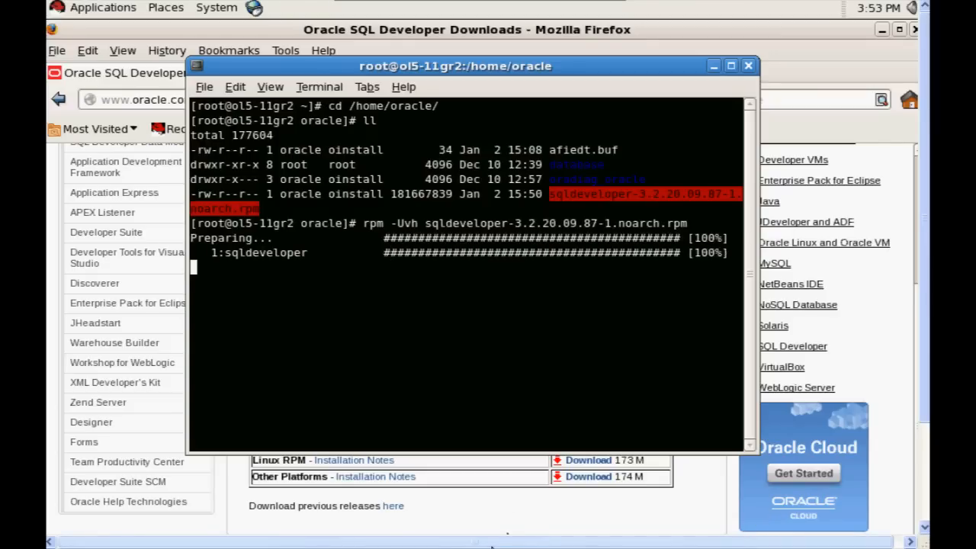
{"action": "left_click_drag", "start_coordinate": [728, 238], "coordinate": [694, 252]}
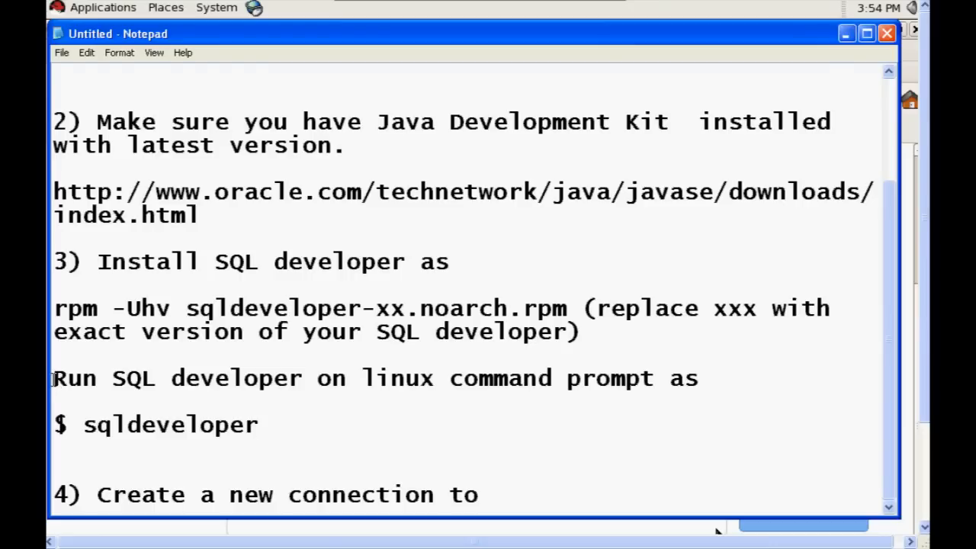
Review the Notepad instructions on running SQL Developer from the Linux command prompt.
{"action": "key", "text": "shift+Right"}
{"action": "key", "text": "shift+Right"}
{"action": "left_click_drag", "start_coordinate": [84, 379], "coordinate": [697, 374]}
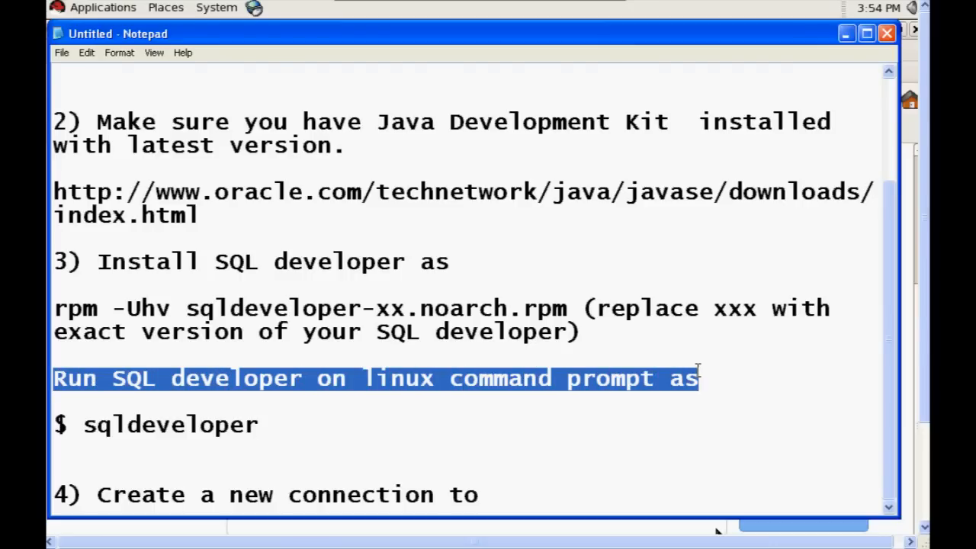
{"action": "left_click_drag", "start_coordinate": [283, 427], "coordinate": [53, 424]}
Switch back to the VNC session and run sqldeveloper as the oracle user.
{"action": "key", "text": "alt+Tab"}
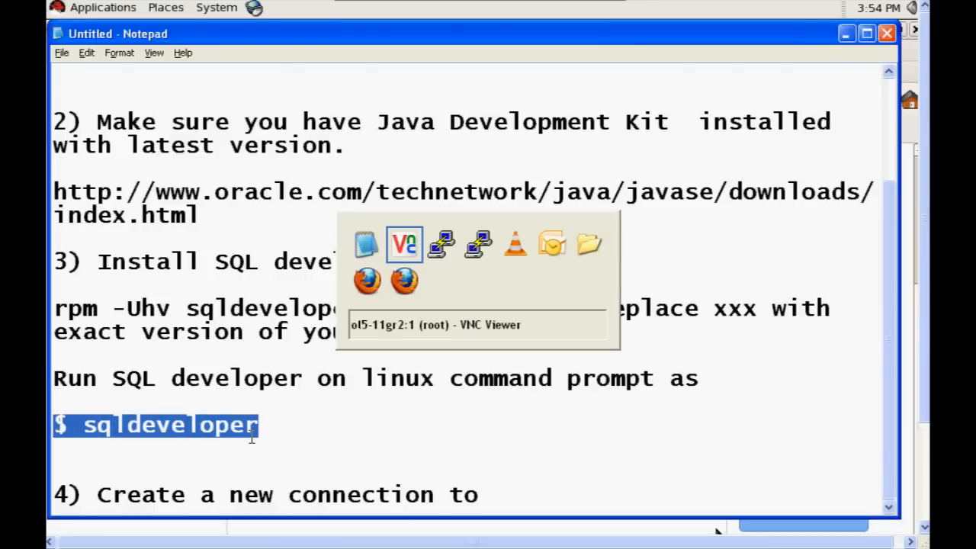
{"action": "left_click", "coordinate": [460, 328]}
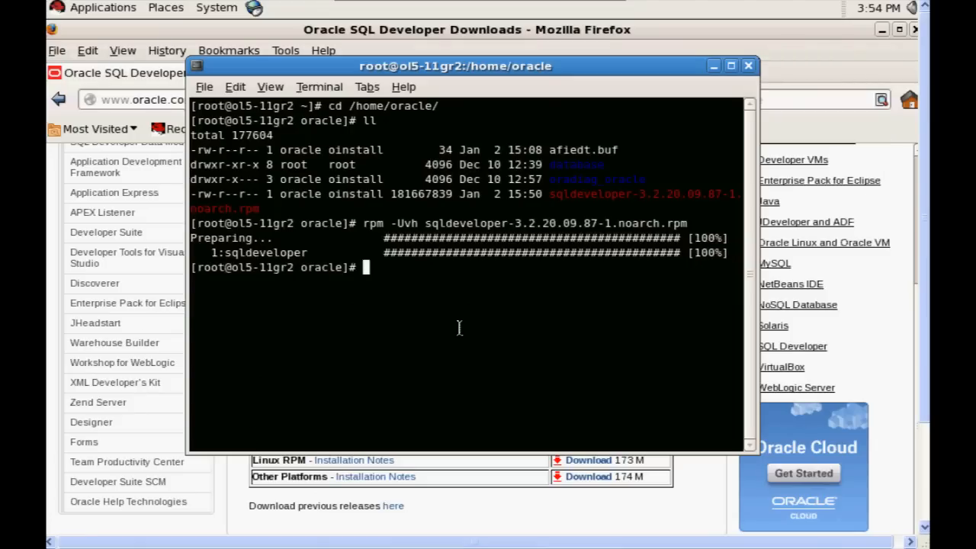
{"action": "type", "text": "su"}
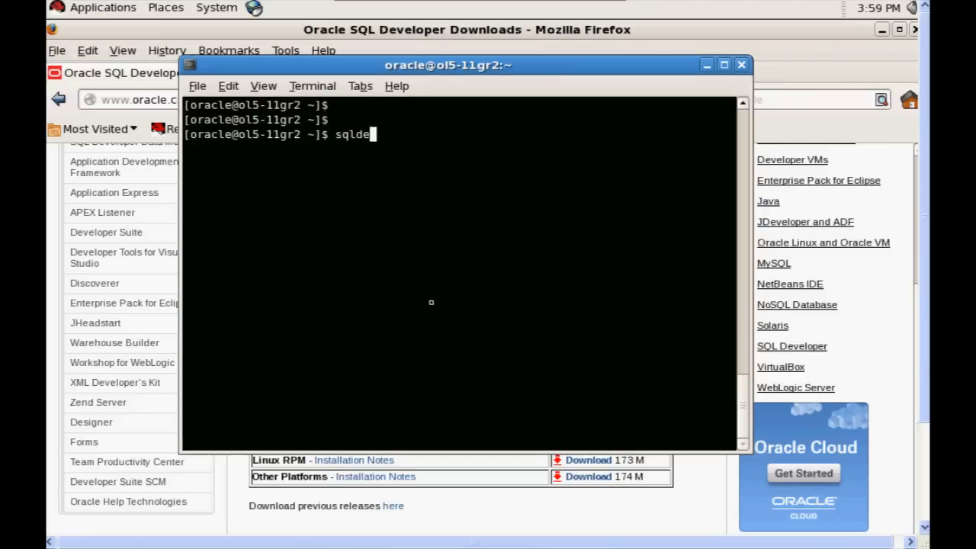
{"action": "type", "text": "veloper"}
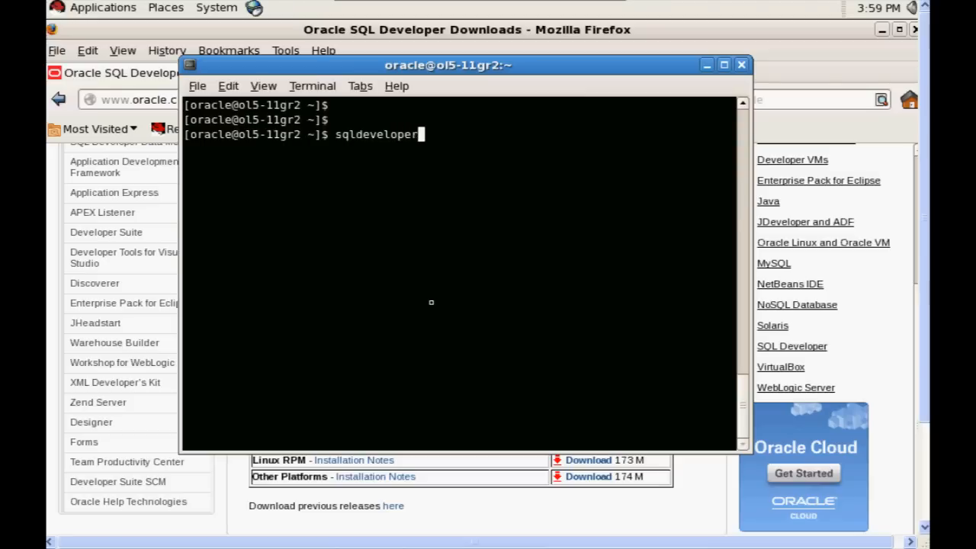
{"action": "key", "text": "Return"}
Enter /usr/java/jdk1.7.0_05/ as the full path of the J2SE installation.
{"action": "type", "text": "/"}
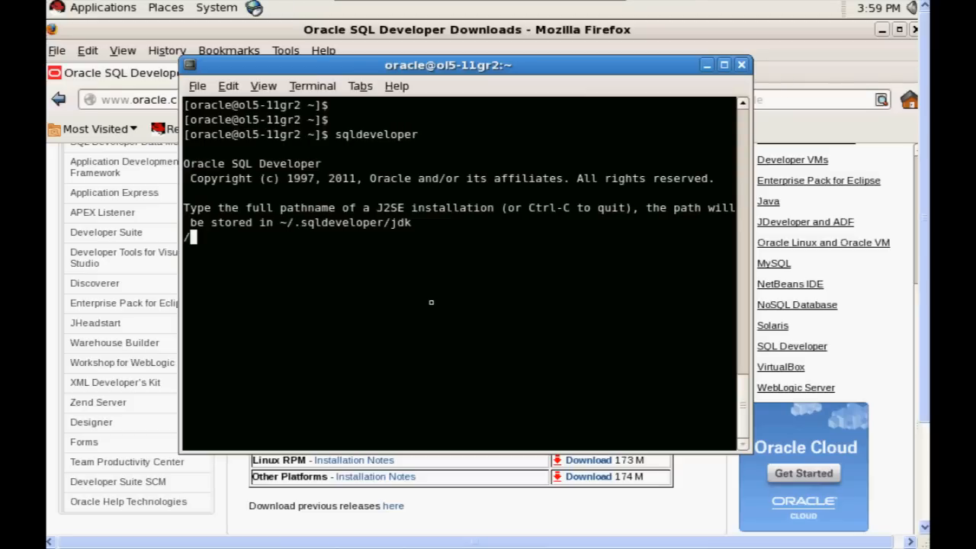
{"action": "type", "text": "usr/"}
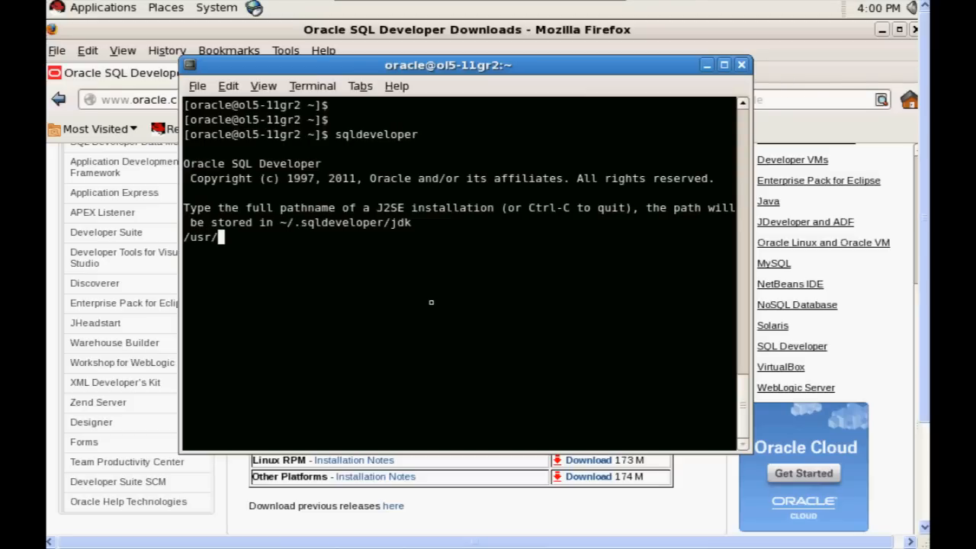
{"action": "type", "text": "java/jdk1.7.0_0"}
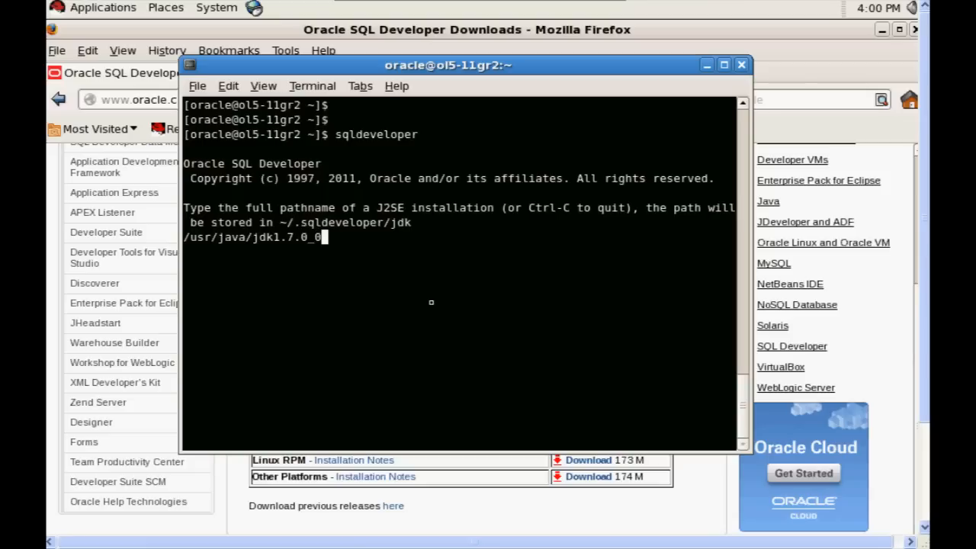
{"action": "type", "text": "5/"}
{"action": "key", "text": "Return"}
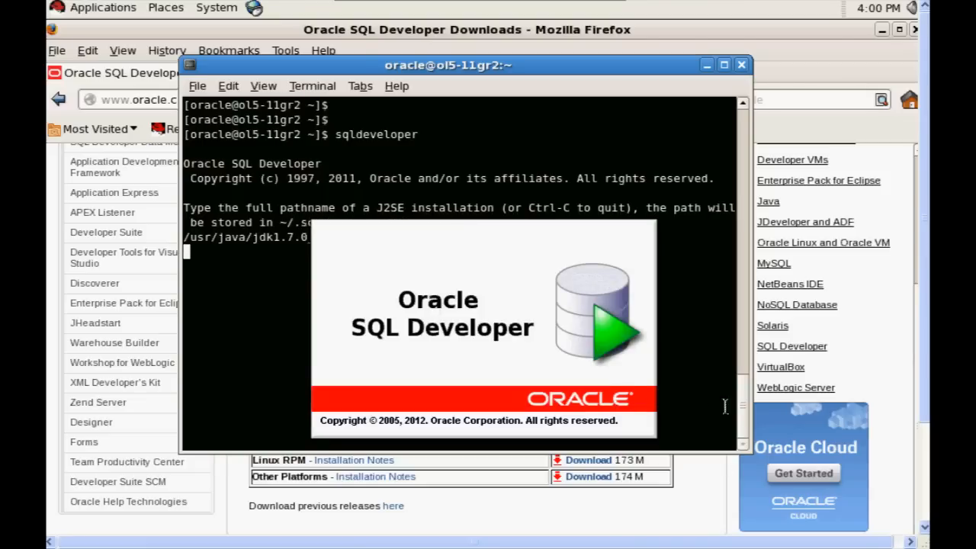
Set the Java version warning to be skipped next time and continue starting SQL Developer.
{"action": "left_click_drag", "start_coordinate": [476, 279], "coordinate": [442, 180]}
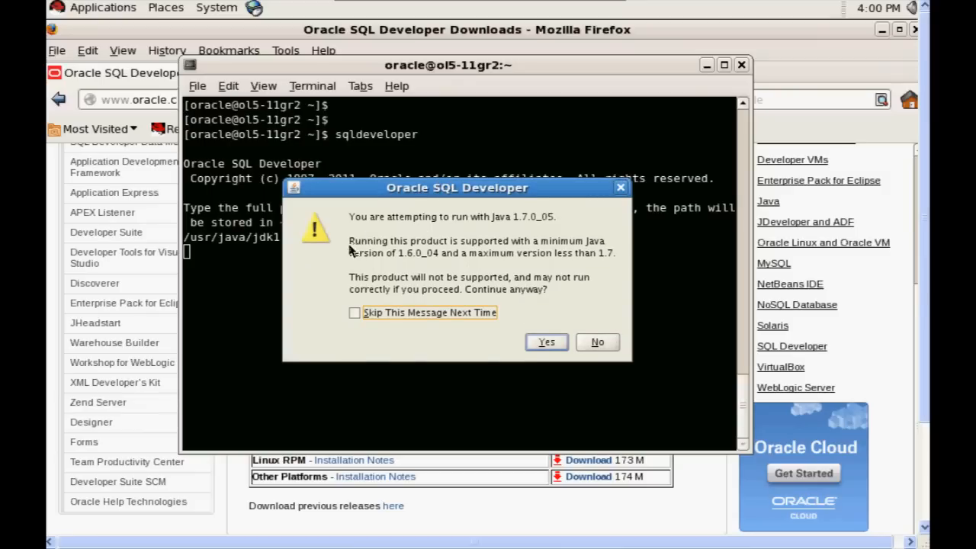
{"action": "left_click", "coordinate": [377, 314]}
{"action": "left_click", "coordinate": [547, 344]}
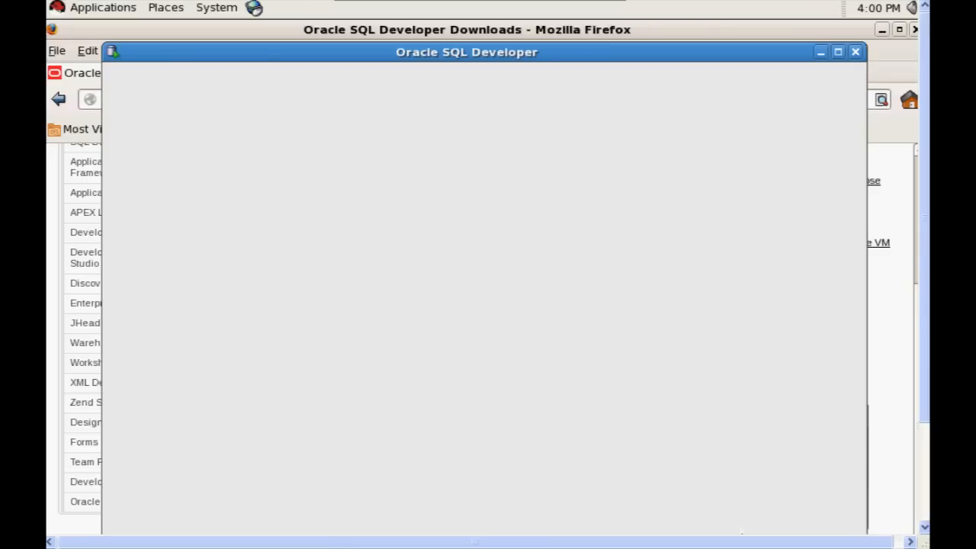
Turn off showing tips at startup and close the Tip of the Day.
{"action": "left_click_drag", "start_coordinate": [549, 58], "coordinate": [543, 10]}
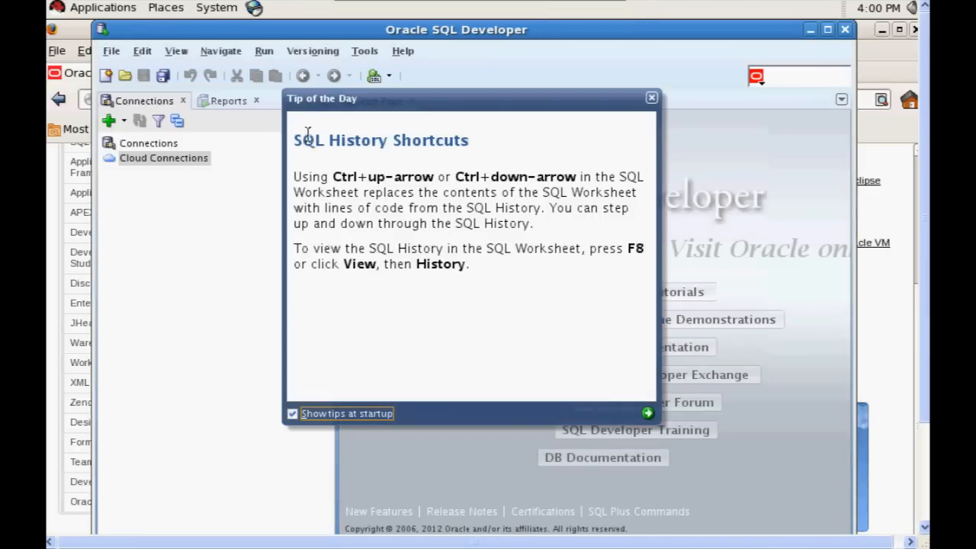
{"action": "double_click", "coordinate": [313, 136]}
{"action": "left_click", "coordinate": [292, 414]}
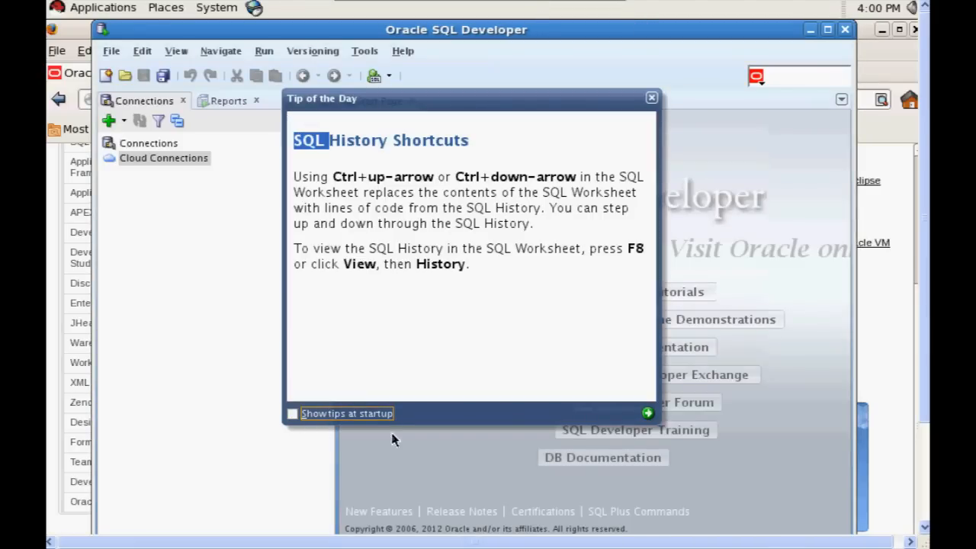
{"action": "left_click", "coordinate": [652, 98]}
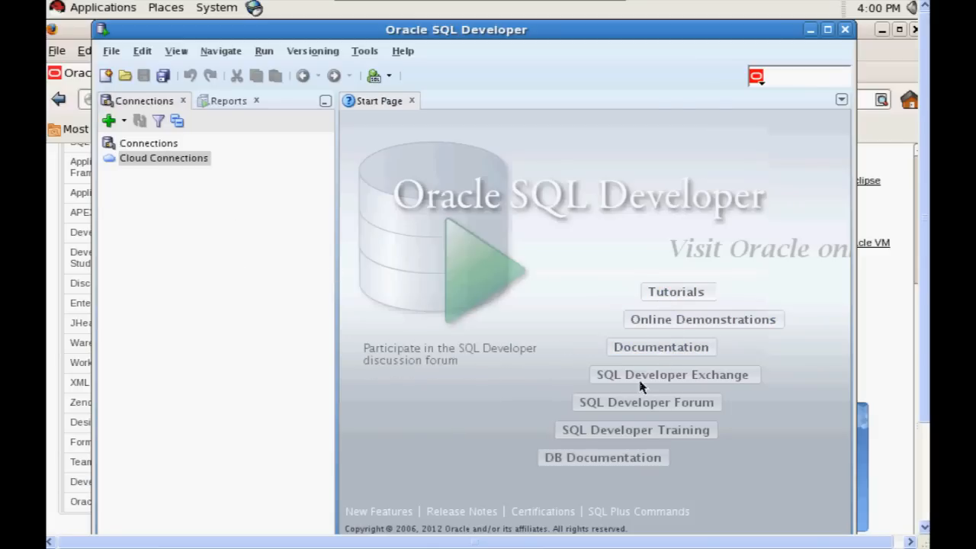
Choose 11.1 docs as the search source in SQL Developer.
{"action": "left_click", "coordinate": [759, 80]}
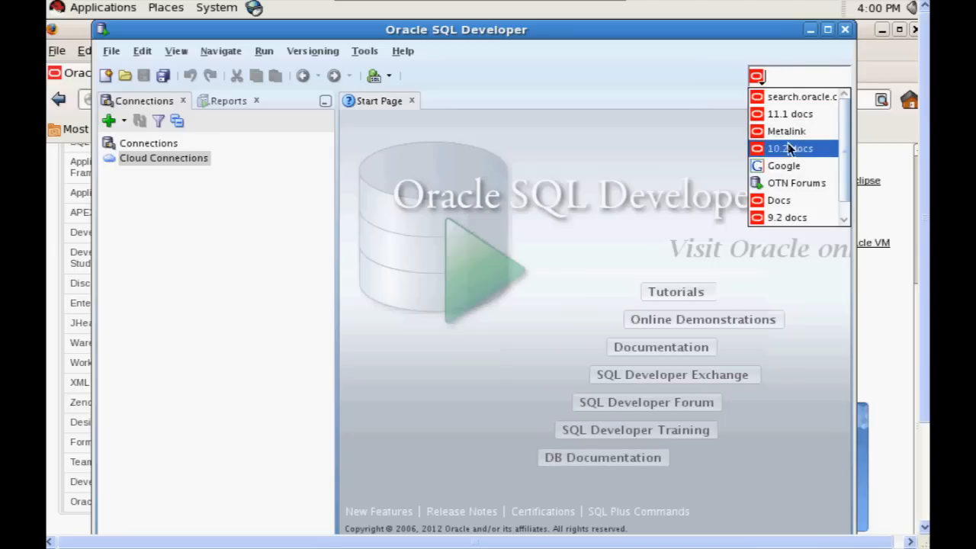
{"action": "left_click", "coordinate": [772, 113]}
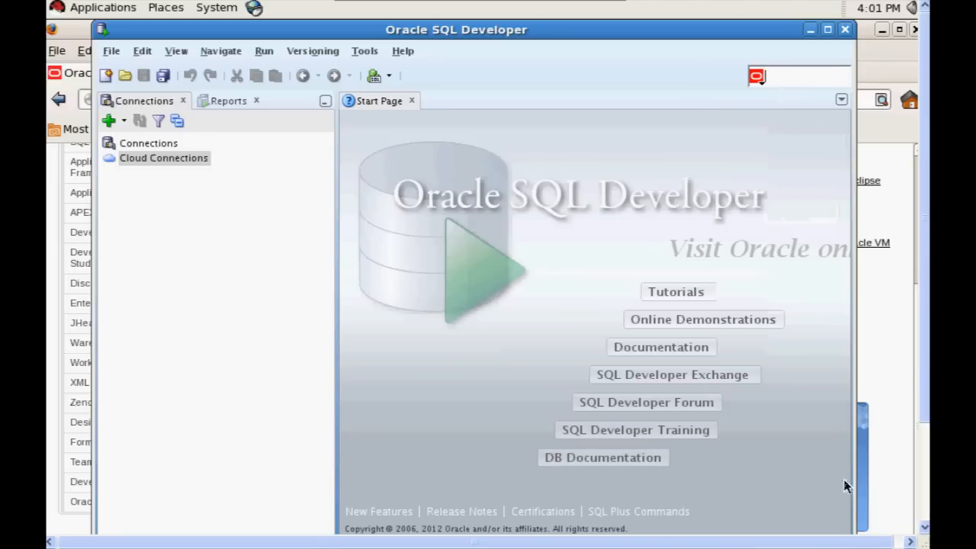
Review instruction 4 in Notepad about creating a new connection.
{"action": "key", "text": "alt+Tab"}
{"action": "left_click_drag", "start_coordinate": [347, 32], "coordinate": [356, 16]}
{"action": "left_click_drag", "start_coordinate": [107, 475], "coordinate": [490, 476]}
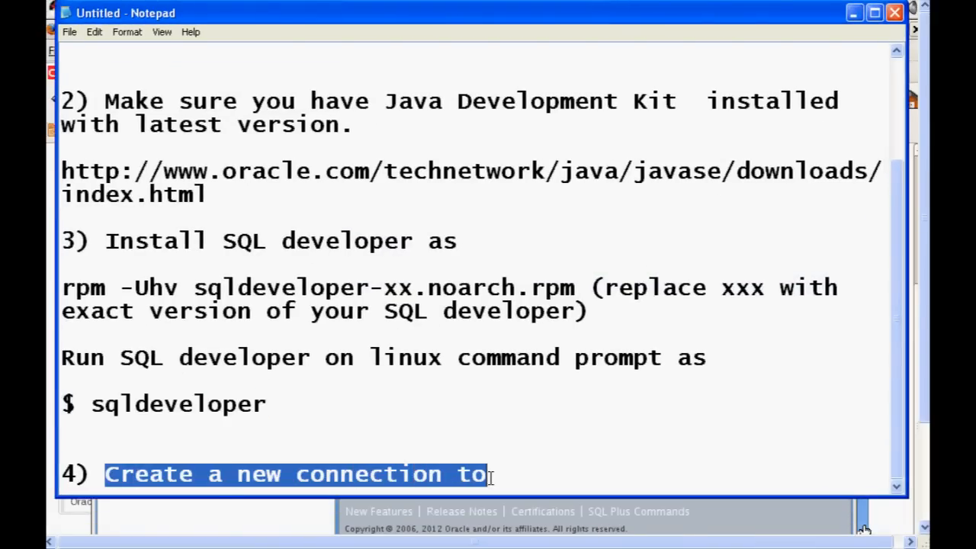
Start a new database connection named SYS with username SYS, enter the database password and enable saving it.
{"action": "left_click", "coordinate": [316, 525]}
{"action": "right_click", "coordinate": [150, 144]}
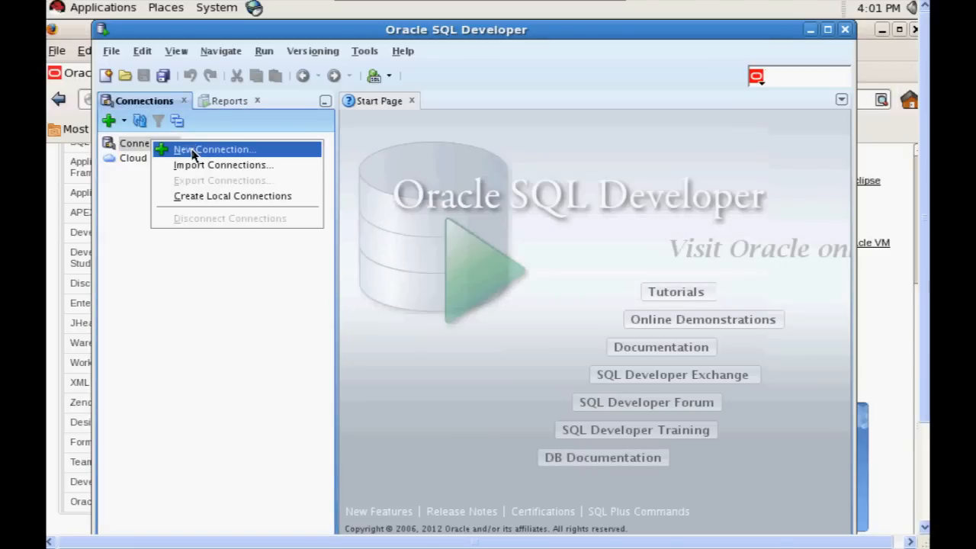
{"action": "left_click", "coordinate": [193, 152]}
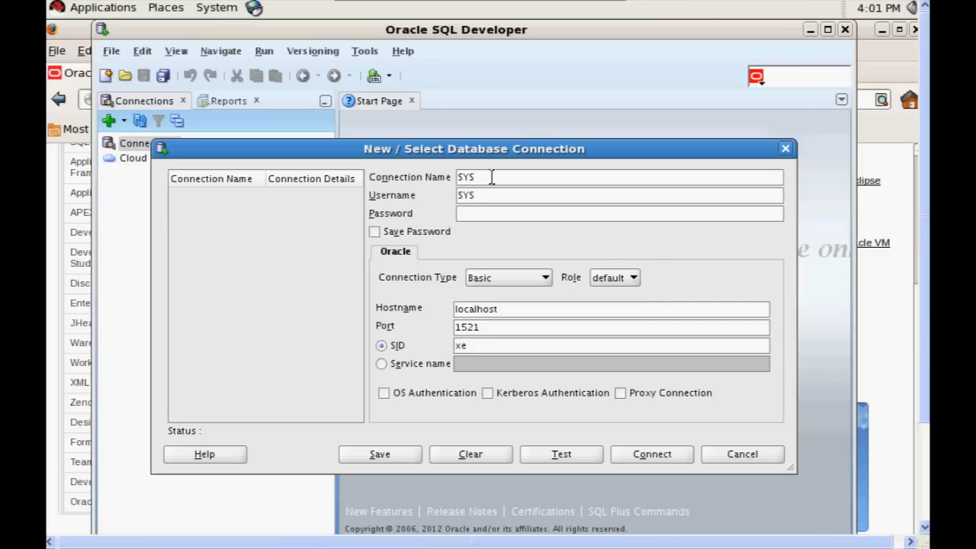
{"action": "type", "text": "o"}
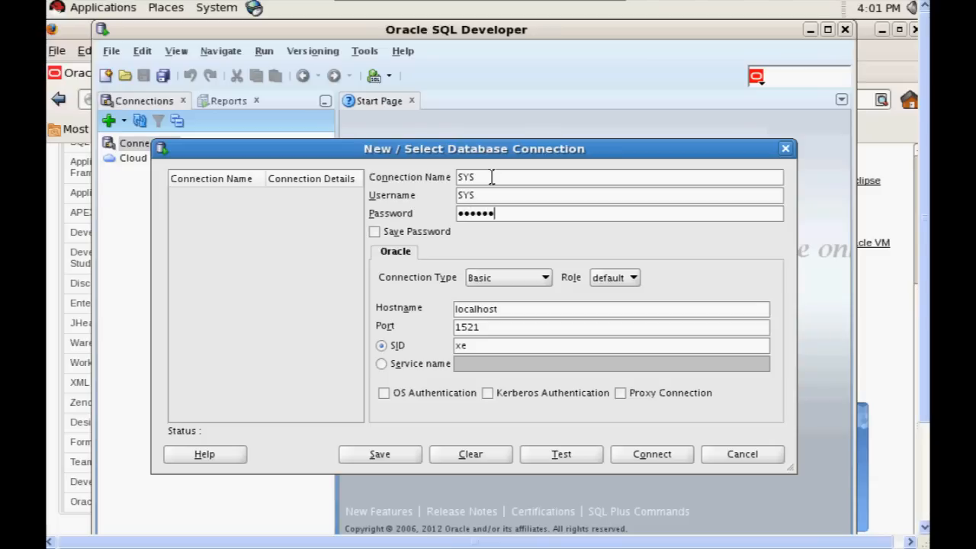
{"action": "left_click", "coordinate": [422, 233]}
{"action": "left_click", "coordinate": [412, 234]}
{"action": "left_click", "coordinate": [414, 237]}
Set the connection's role to SYSDBA.
{"action": "left_click", "coordinate": [639, 280]}
{"action": "left_click", "coordinate": [622, 308]}
{"action": "left_click", "coordinate": [568, 309]}
Set the connection's SID to testdb and test the connection.
{"action": "left_click_drag", "start_coordinate": [480, 346], "coordinate": [450, 346]}
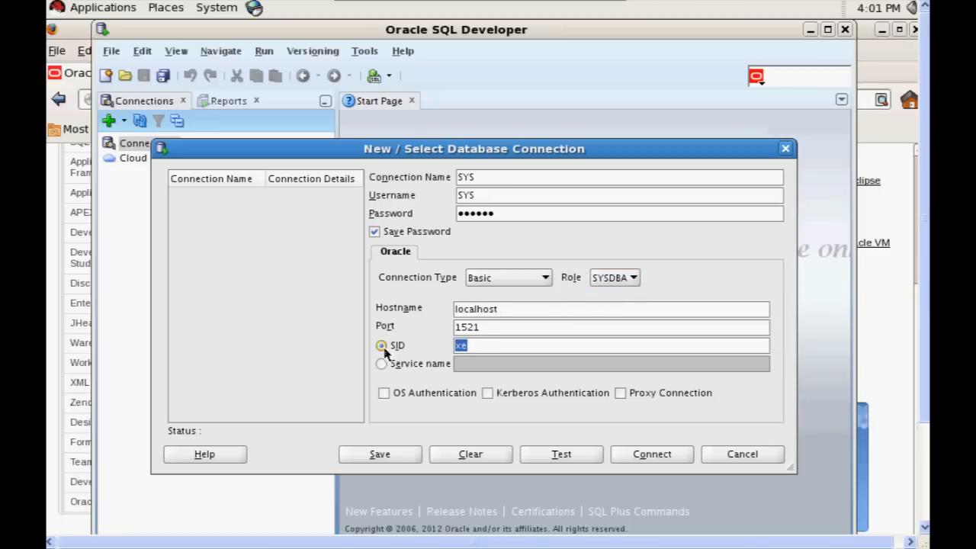
{"action": "left_click", "coordinate": [476, 346]}
{"action": "double_click", "coordinate": [475, 346]}
{"action": "type", "text": "testdb"}
{"action": "left_click", "coordinate": [566, 458]}
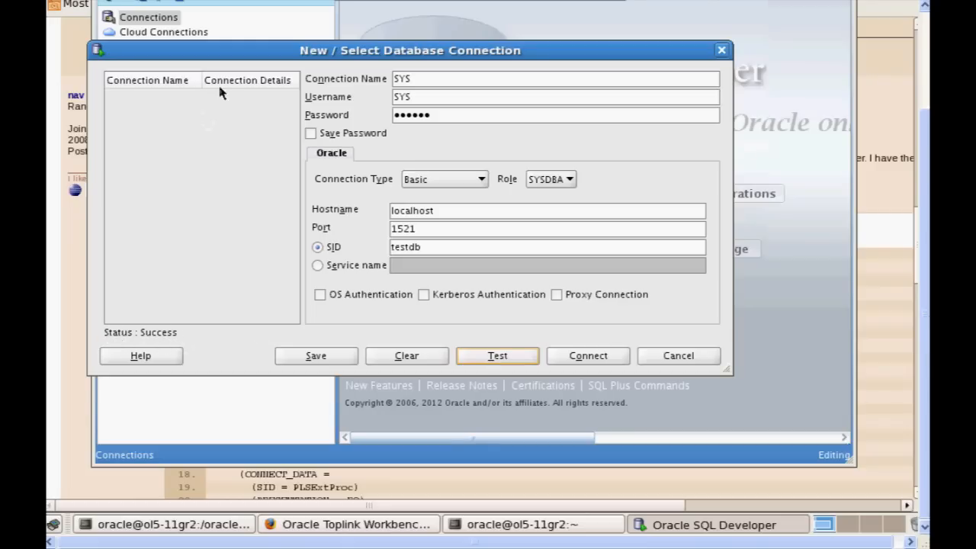
Connect to the database with the SYS connection and run the query "select * from DBA_TABLES;" in its worksheet.
{"action": "left_click", "coordinate": [586, 355]}
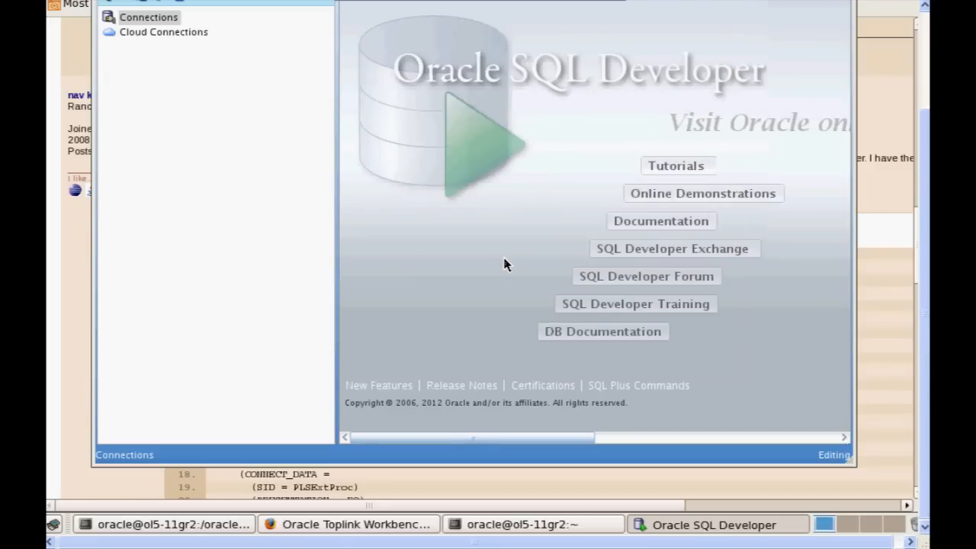
{"action": "left_click_drag", "start_coordinate": [926, 167], "coordinate": [928, 103]}
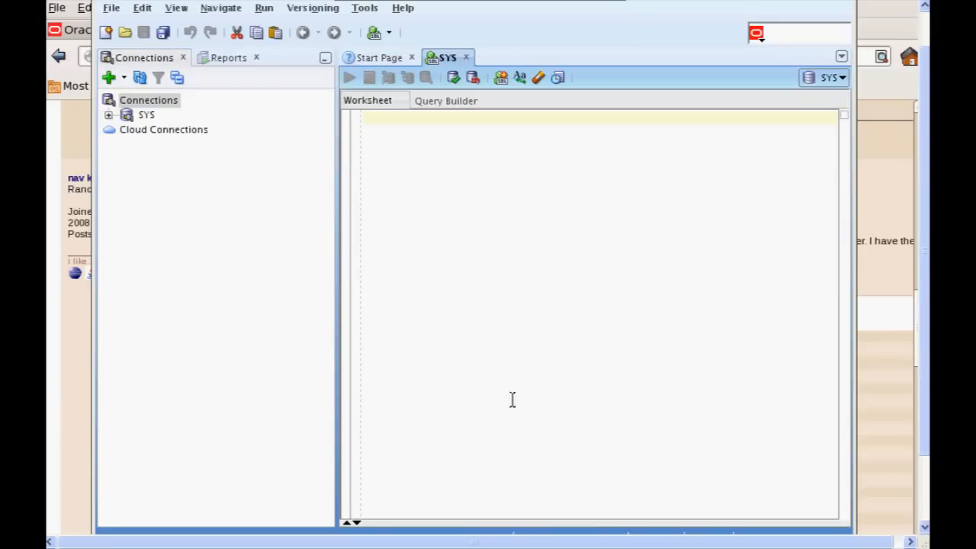
{"action": "type", "text": "s"}
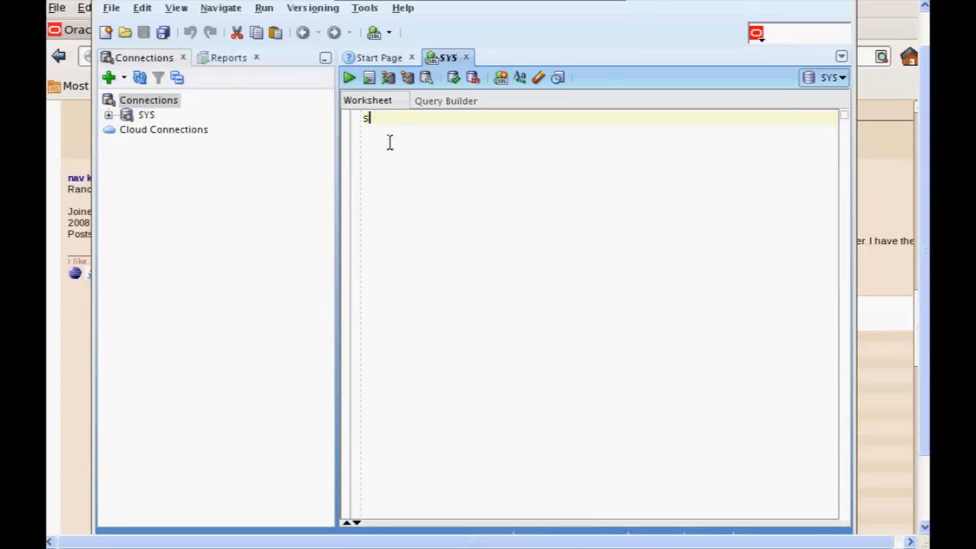
{"action": "type", "text": "elect * from"}
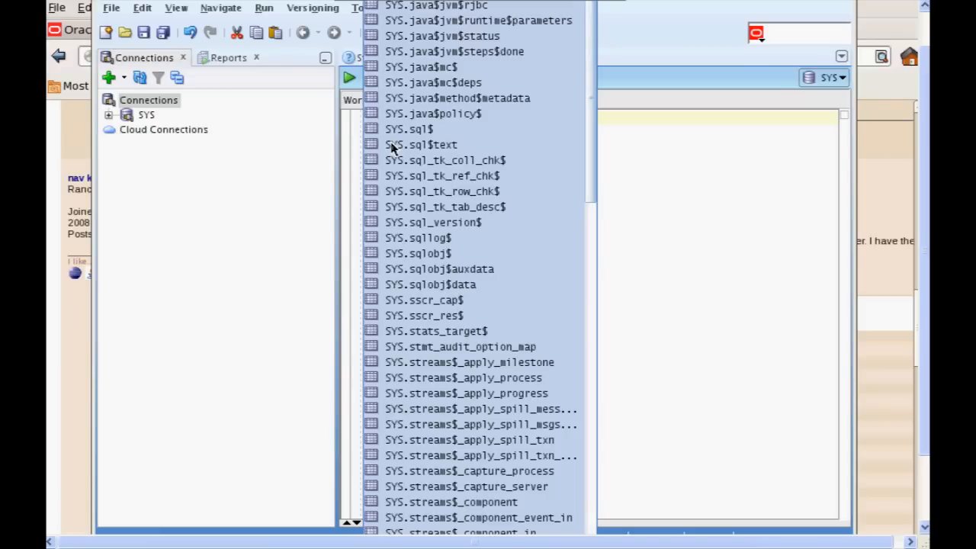
{"action": "type", "text": "DBA_TABLES"}
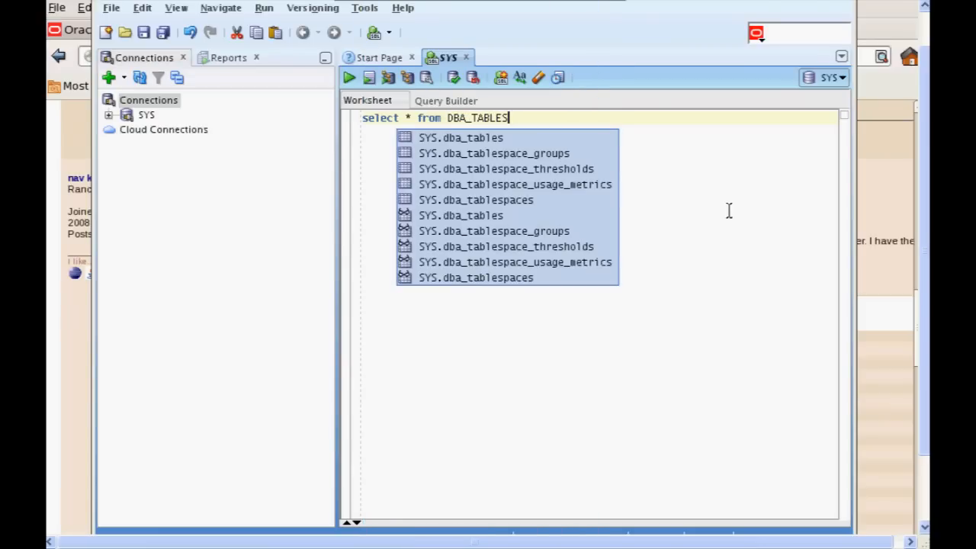
{"action": "type", "text": ";"}
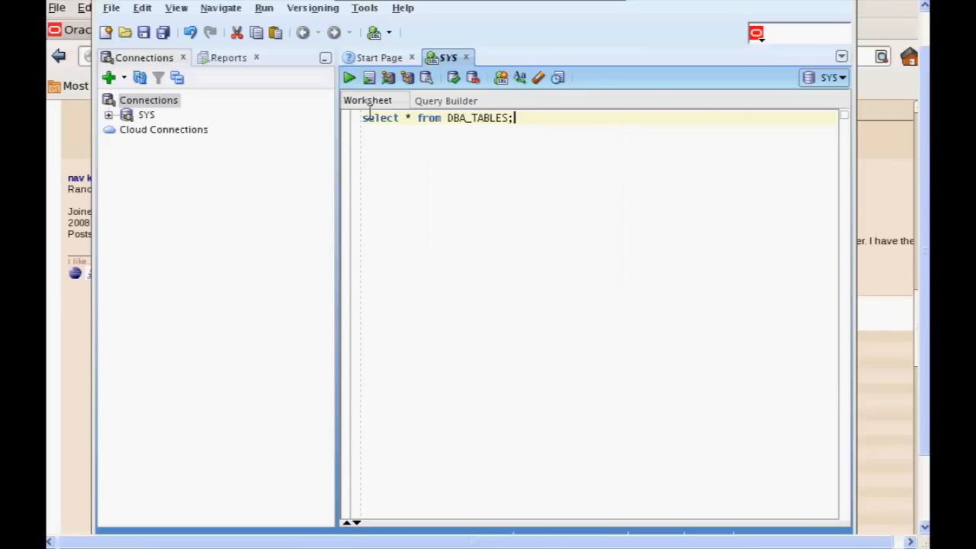
{"action": "left_click", "coordinate": [349, 77]}
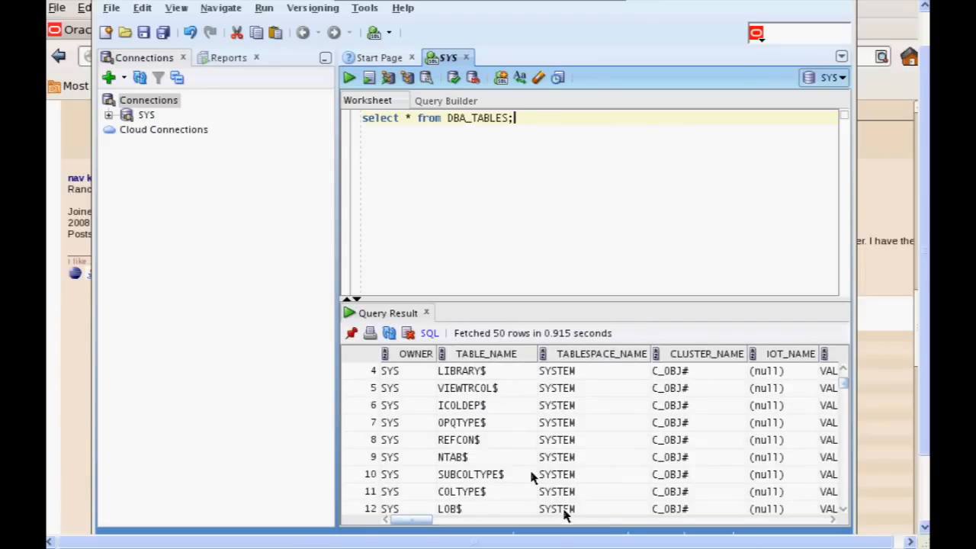
{"action": "scroll", "coordinate": [474, 424], "scroll_direction": "down", "scroll_amount": 3}
{"action": "scroll", "coordinate": [474, 425], "scroll_direction": "down", "scroll_amount": 20}
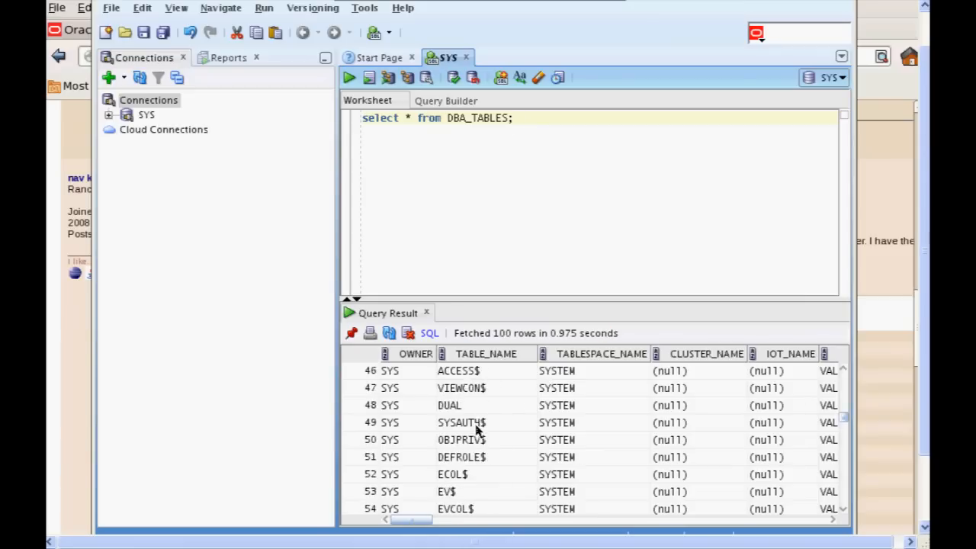
{"action": "scroll", "coordinate": [476, 429], "scroll_direction": "down", "scroll_amount": 9}
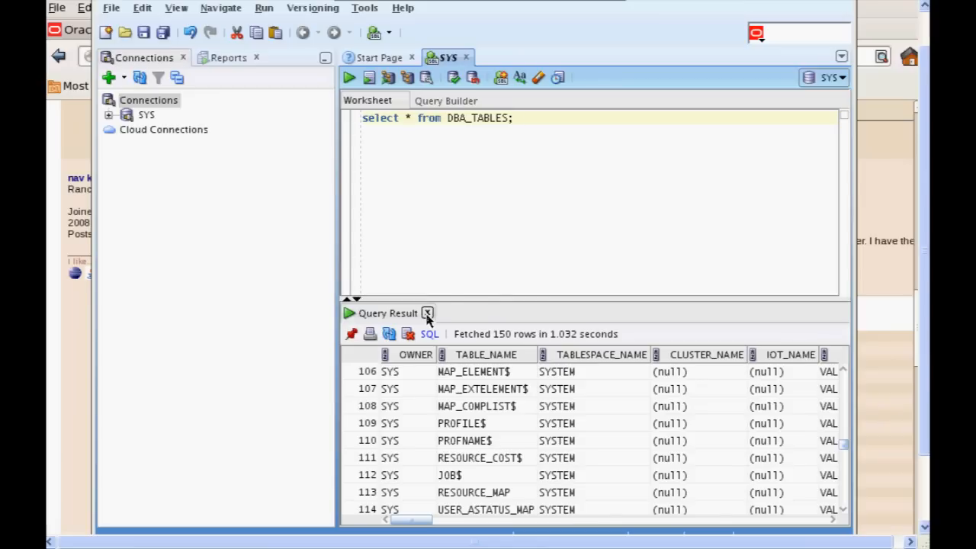
{"action": "scroll", "coordinate": [772, 391], "scroll_direction": "down", "scroll_amount": 12}
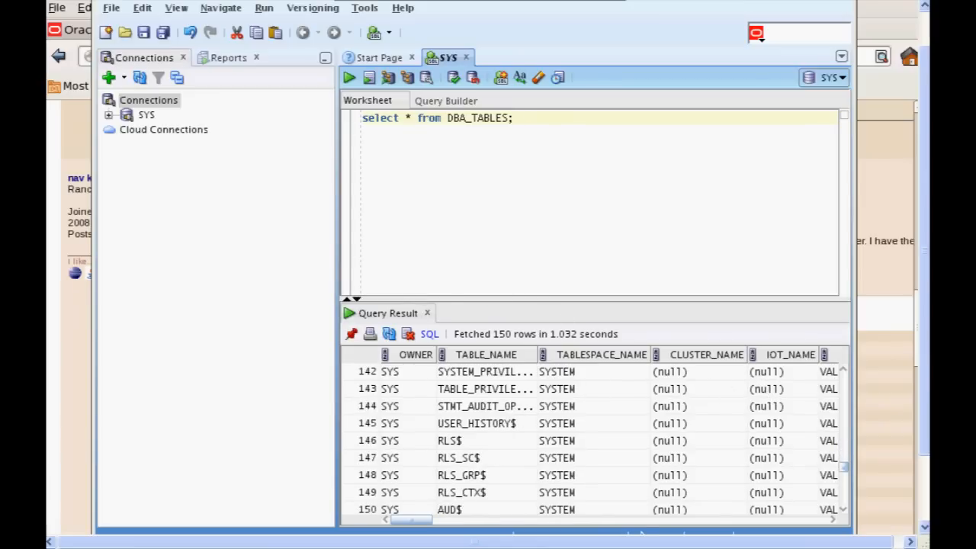
Switch to Notepad and add the line "thats it" below instruction 4, separated by blank lines.
{"action": "key", "text": "alt+Tab"}
{"action": "left_click", "coordinate": [521, 472]}
{"action": "key", "text": "Return"}
{"action": "key", "text": "Return"}
{"action": "key", "text": "Return"}
{"action": "scroll", "coordinate": [523, 469], "scroll_direction": "up", "scroll_amount": 1}
{"action": "type", "text": "thats it"}
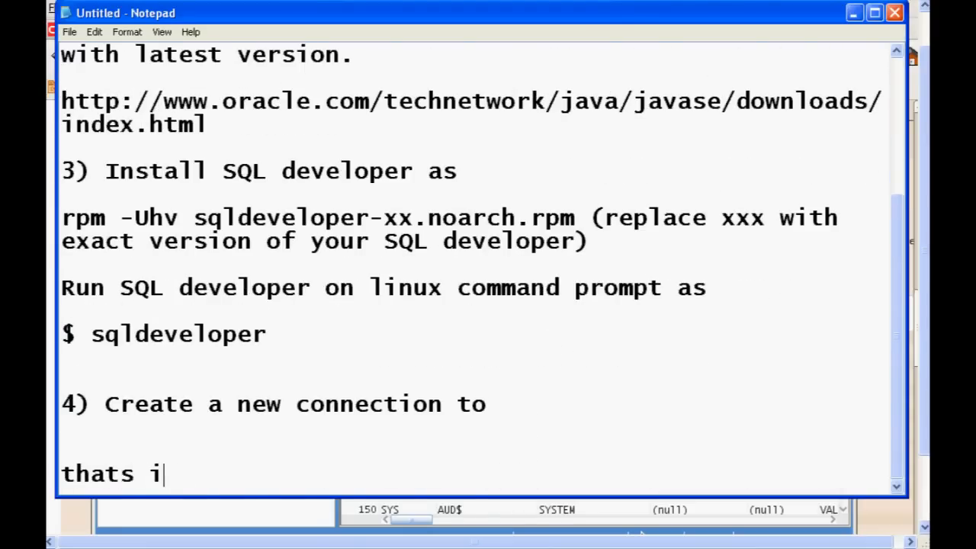
Add the line "thanks for watching" below "thats it", leaving three blank lines between them.
{"action": "key", "text": "Return"}
{"action": "key", "text": "Return"}
{"action": "key", "text": "Return"}
{"action": "key", "text": "Return"}
{"action": "type", "text": "th"}
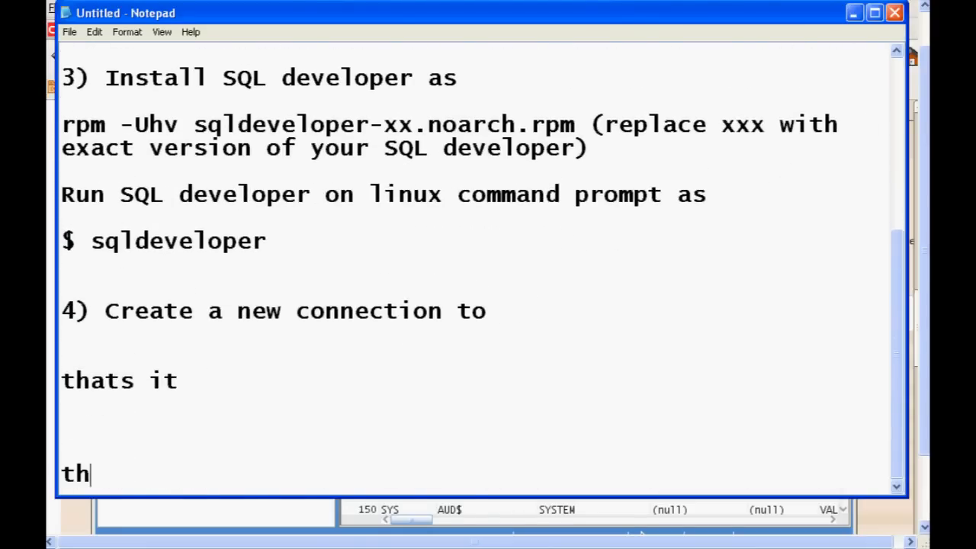
{"action": "type", "text": "anks for watching"}
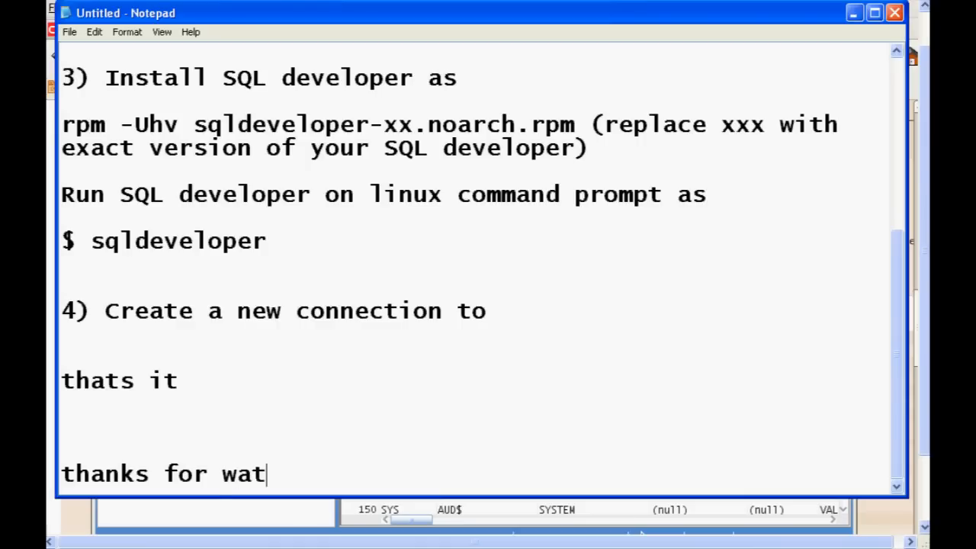
{"action": "key", "text": "Return"}
{"action": "key", "text": "Return"}
{"action": "key", "text": "Return"}
{"action": "key", "text": "Return"}
{"action": "type", "text": "w"}
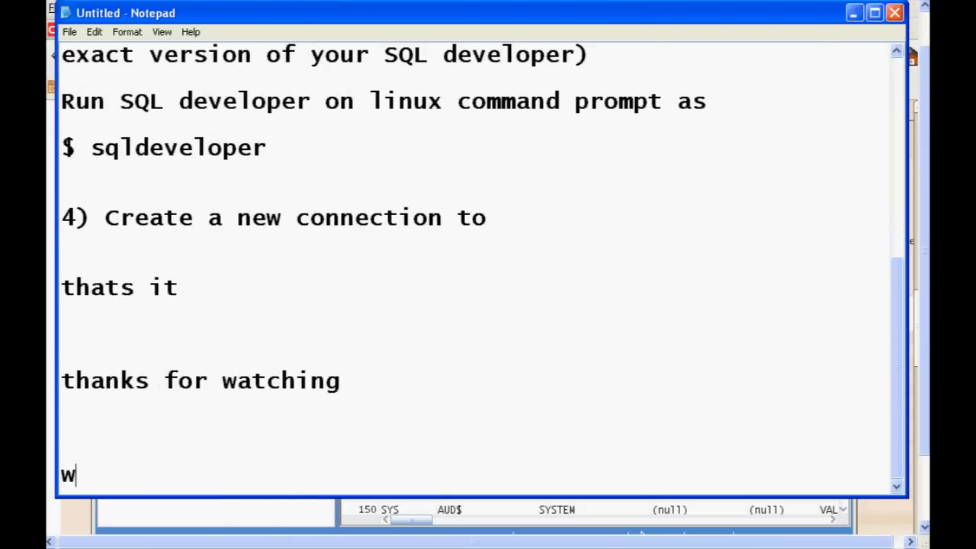
{"action": "type", "text": "ww.youtube"}
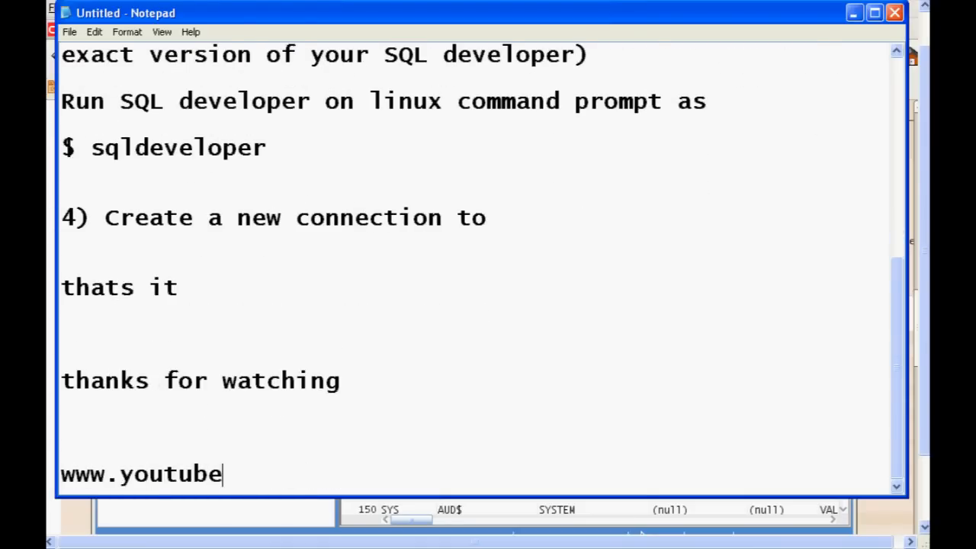
{"action": "type", "text": ".com/technol"}
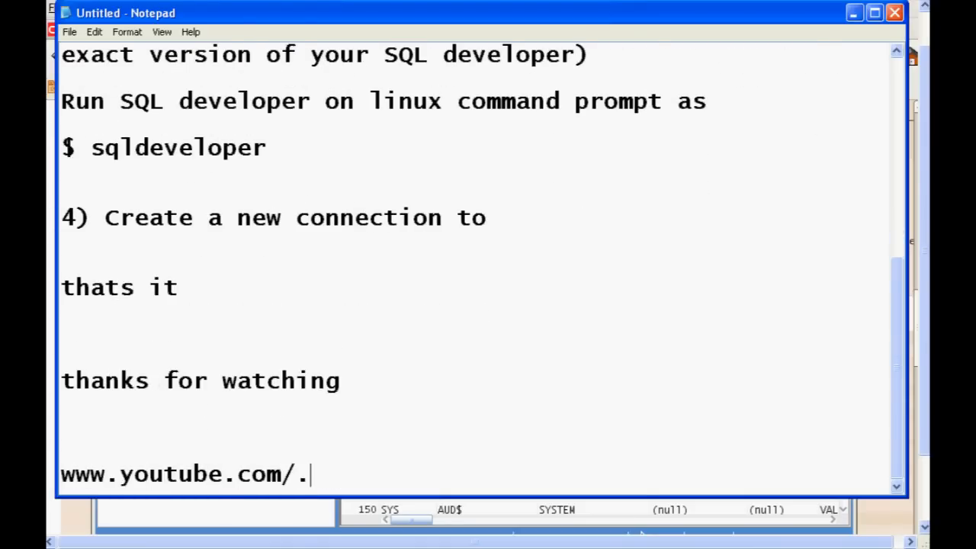
{"action": "type", "text": "og"}
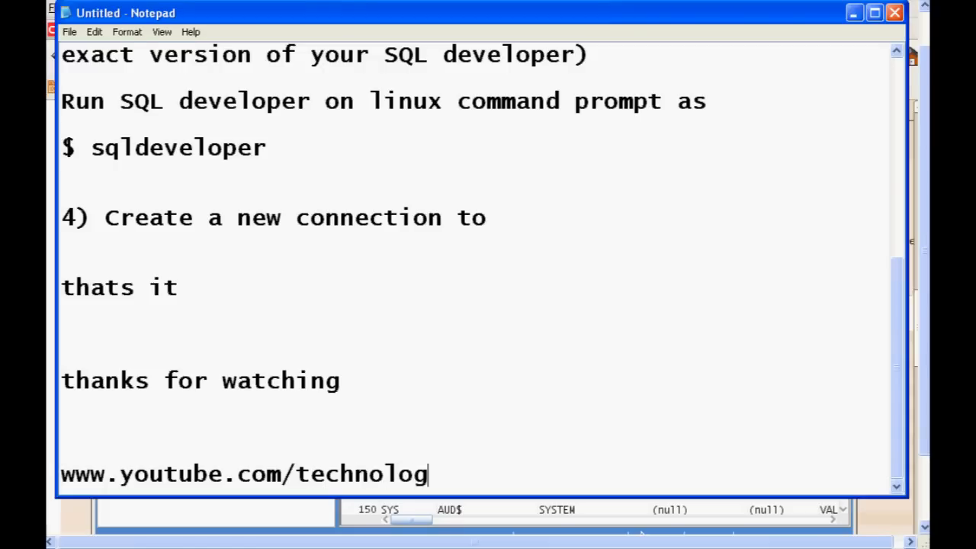
{"action": "type", "text": "ylair"}
{"action": "key", "text": "Return"}
{"action": "key", "text": "Return"}
{"action": "key", "text": "Return"}
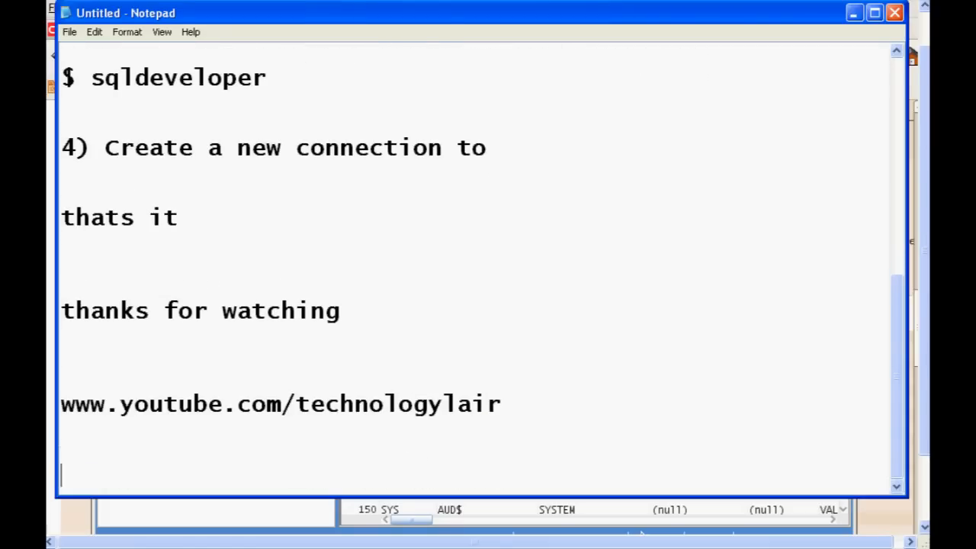